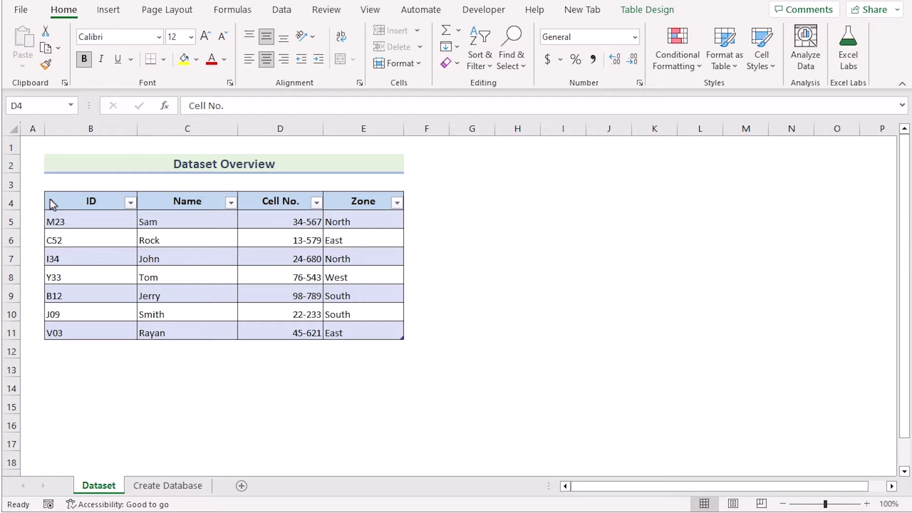
Examine the Dataset sheet's table by going through its ID, Name, Cell No. and Zone headers and columns
{"action": "left_click", "coordinate": [70, 203]}
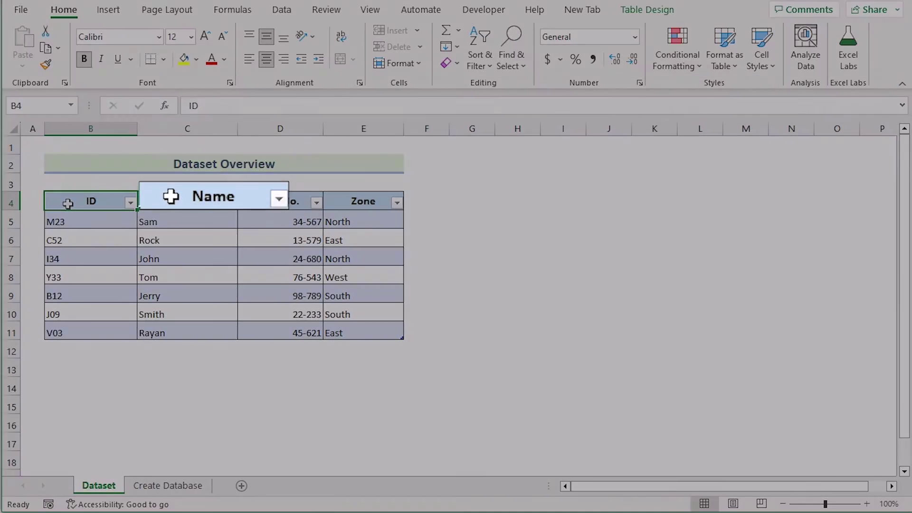
{"action": "left_click", "coordinate": [173, 198]}
{"action": "left_click", "coordinate": [250, 200]}
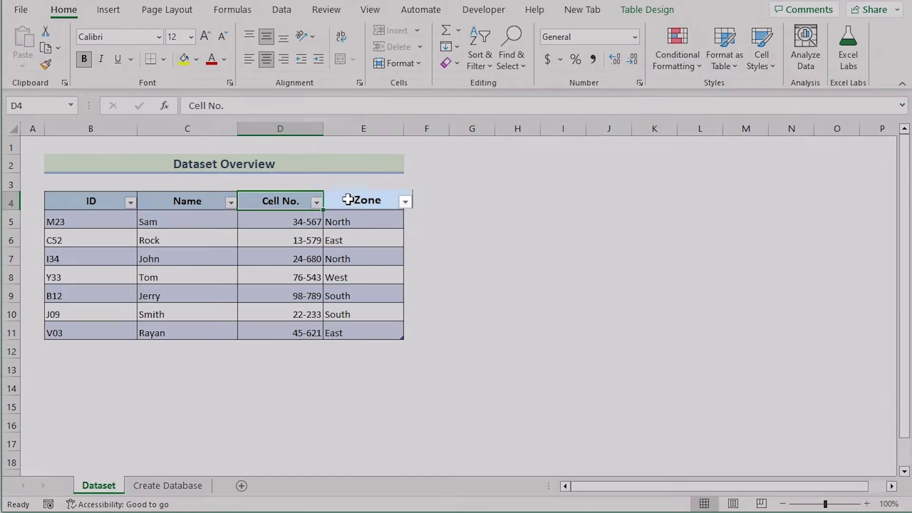
{"action": "left_click", "coordinate": [348, 199]}
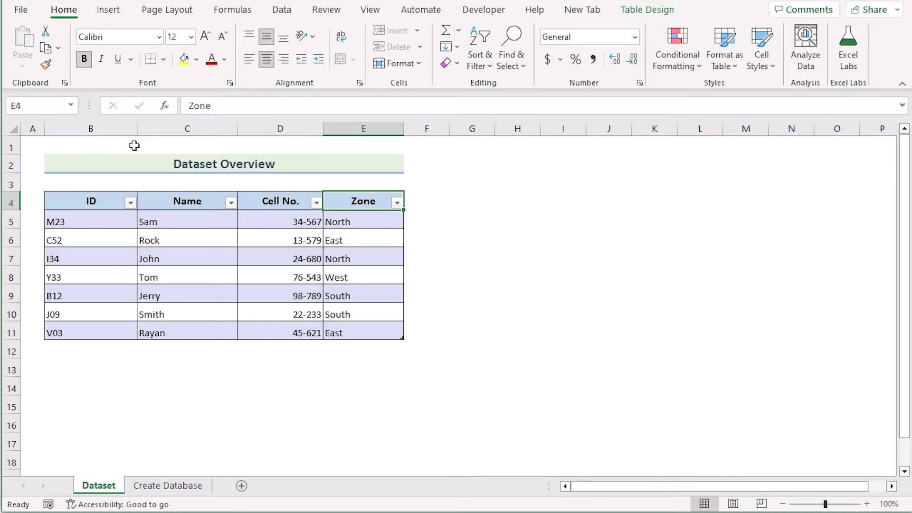
{"action": "left_click", "coordinate": [114, 127]}
{"action": "left_click", "coordinate": [188, 125]}
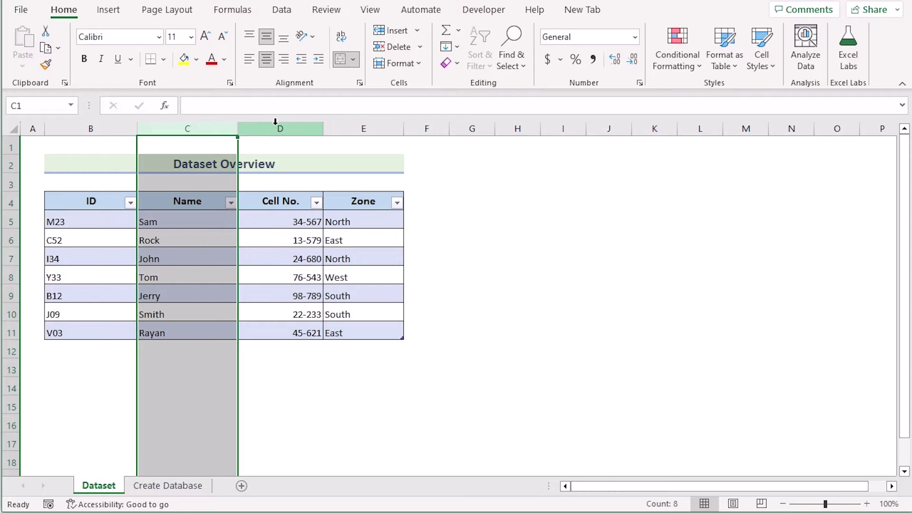
{"action": "left_click", "coordinate": [279, 126]}
{"action": "left_click", "coordinate": [362, 126]}
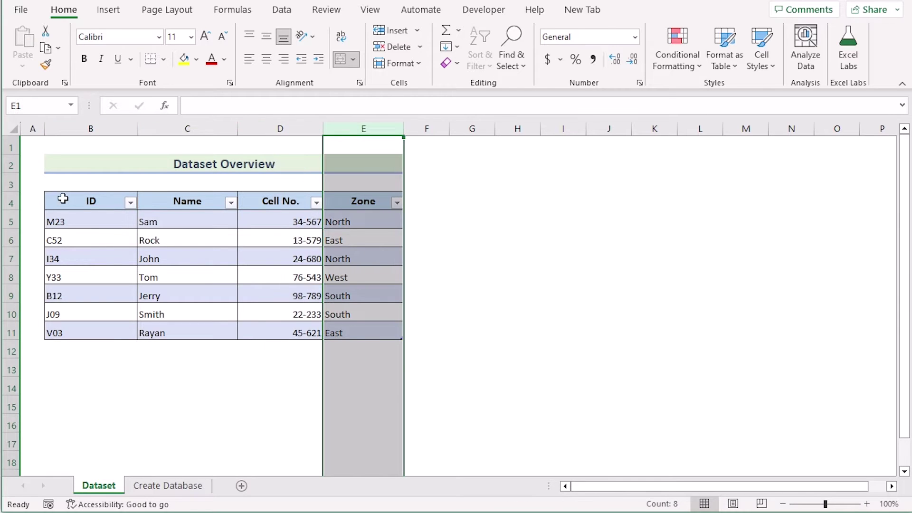
{"action": "left_click", "coordinate": [54, 197]}
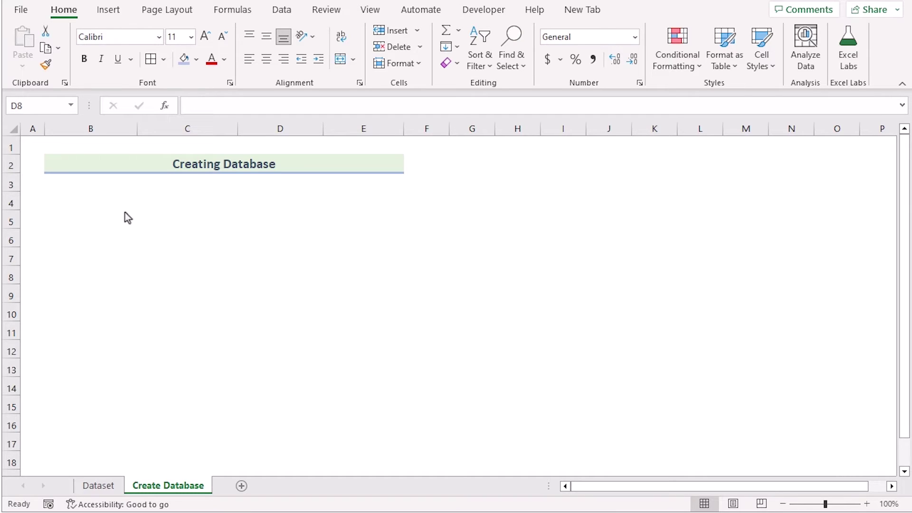
Apply all borders to the header cells B4:E4 on the Create Database sheet
{"action": "left_click", "coordinate": [68, 201]}
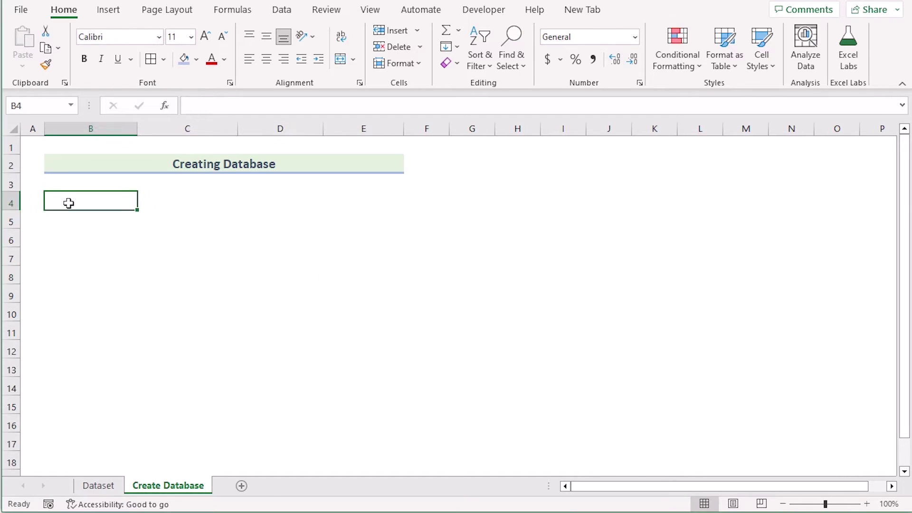
{"action": "left_click_drag", "start_coordinate": [317, 205], "coordinate": [379, 212]}
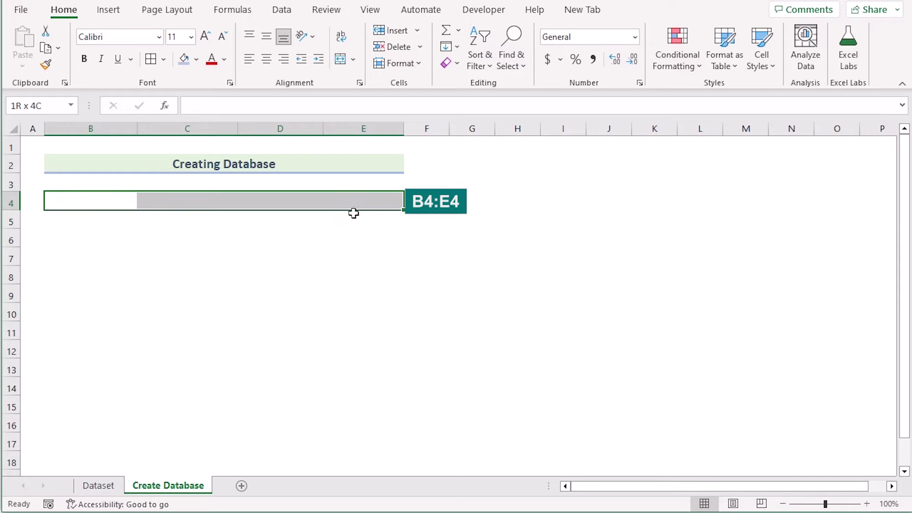
{"action": "left_click", "coordinate": [163, 61]}
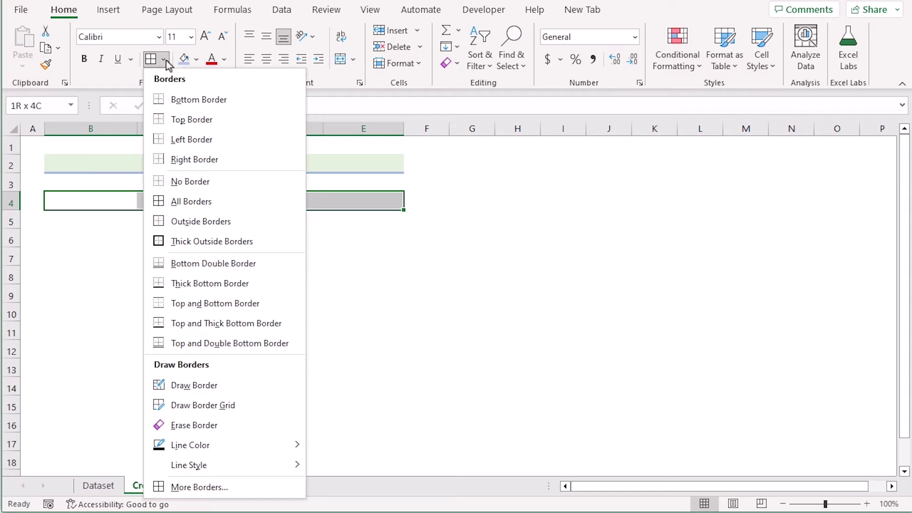
{"action": "left_click", "coordinate": [204, 204]}
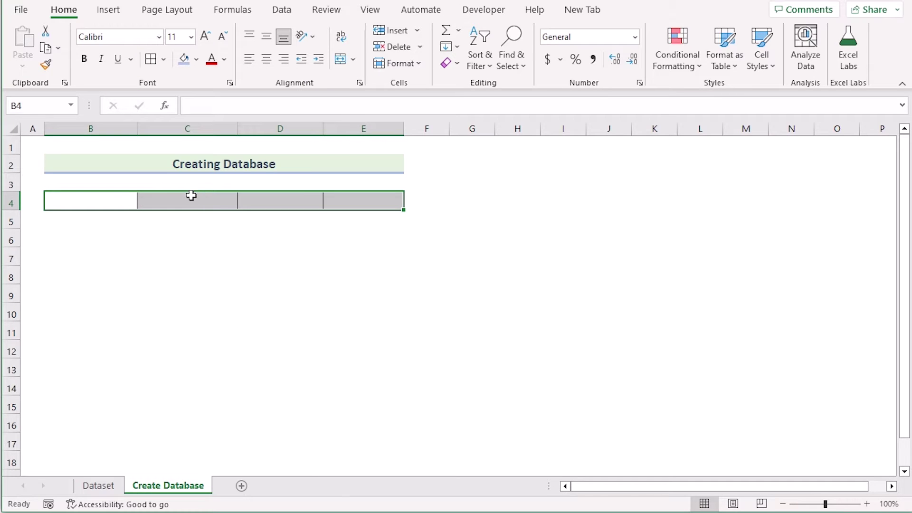
Enter the column headers ID, Name, Cell No. and Zone in cells B4 through E4
{"action": "left_click", "coordinate": [90, 201]}
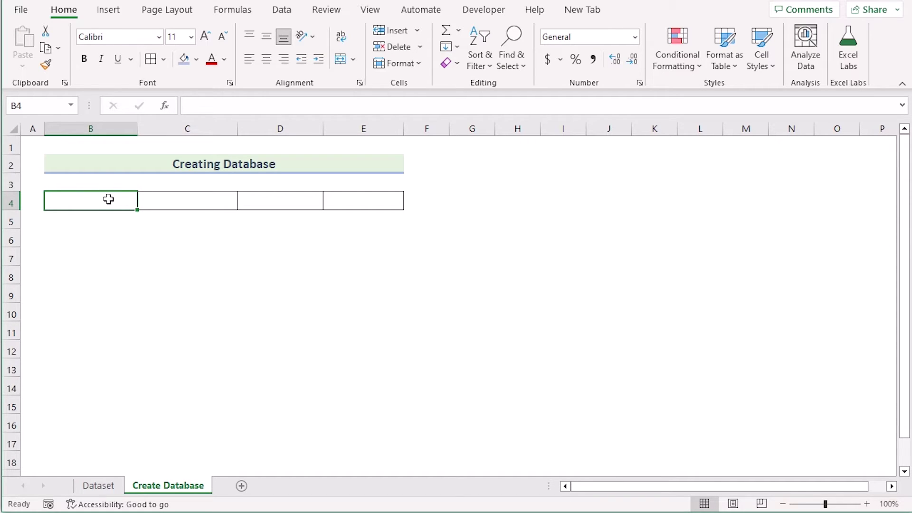
{"action": "type", "text": "ID"}
{"action": "left_click", "coordinate": [164, 202]}
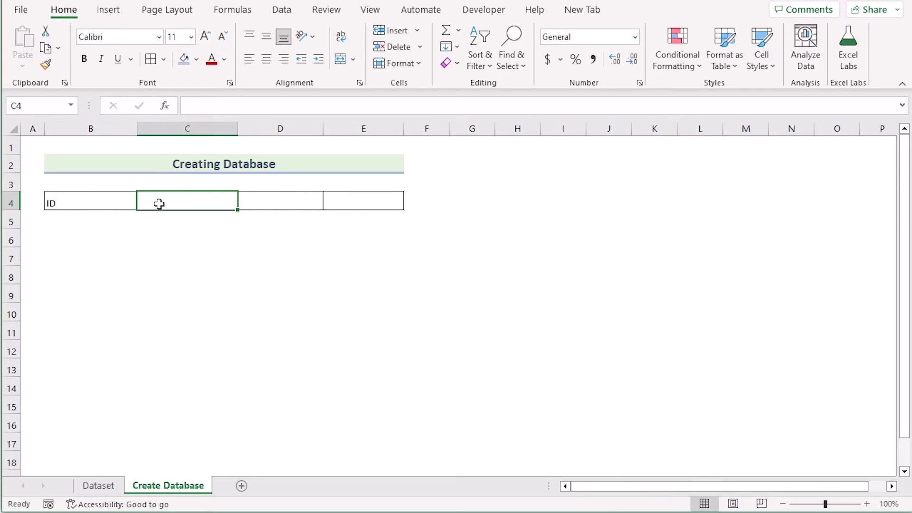
{"action": "type", "text": "Name"}
{"action": "key", "text": "Return"}
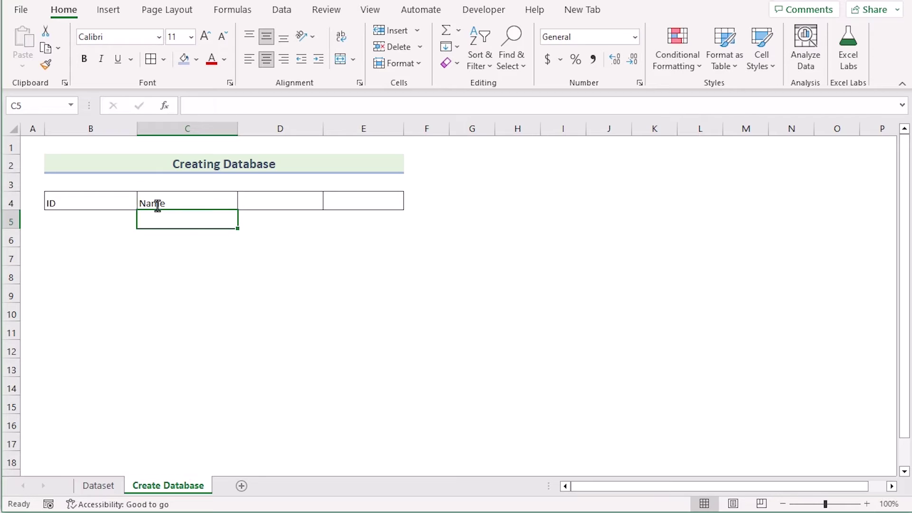
{"action": "left_click", "coordinate": [271, 197]}
{"action": "type", "text": "C"}
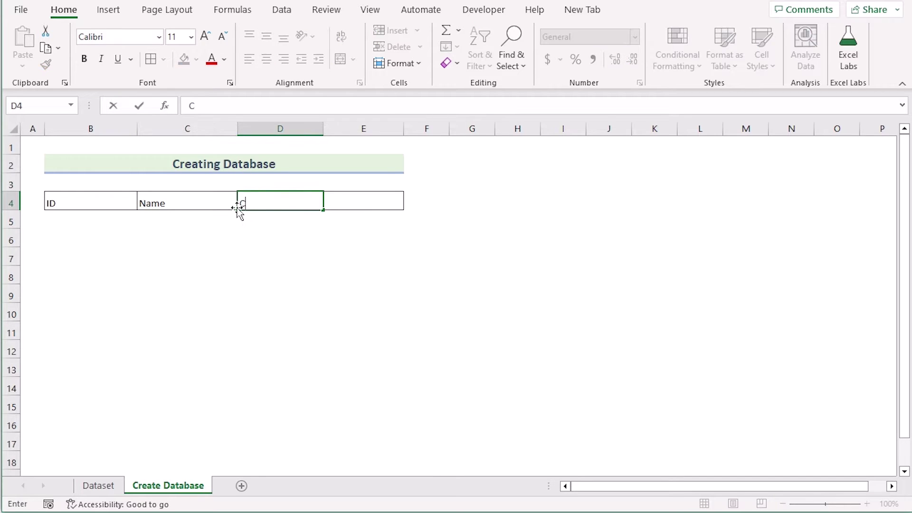
{"action": "type", "text": "ell No."}
{"action": "left_click", "coordinate": [357, 203]}
{"action": "type", "text": "Zo"}
{"action": "key", "text": "Return"}
Center the headers in B4:E4 horizontally and align them to the middle vertically
{"action": "left_click", "coordinate": [102, 202]}
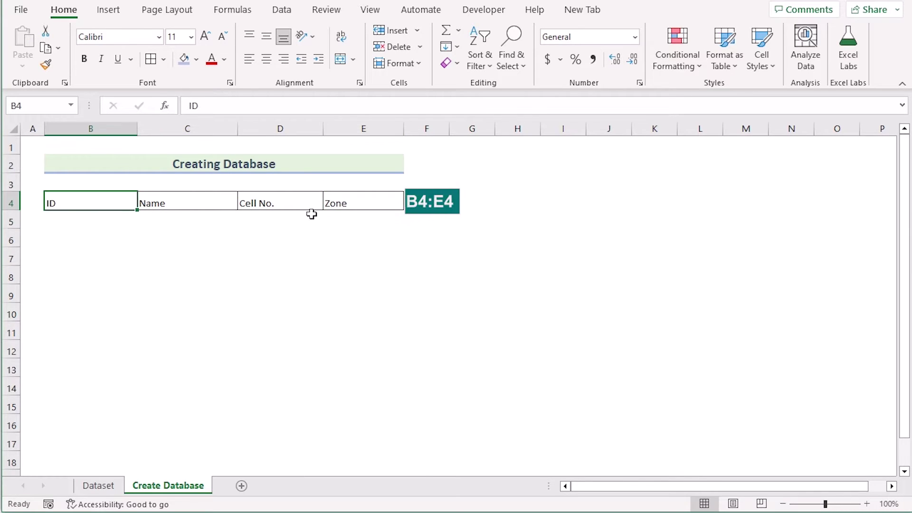
{"action": "left_click_drag", "start_coordinate": [310, 214], "coordinate": [387, 204]}
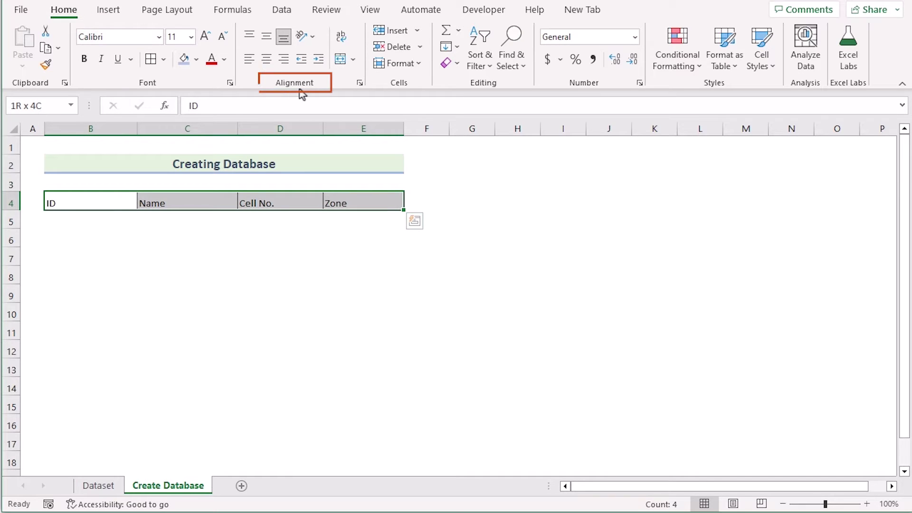
{"action": "left_click", "coordinate": [267, 58]}
{"action": "left_click", "coordinate": [263, 39]}
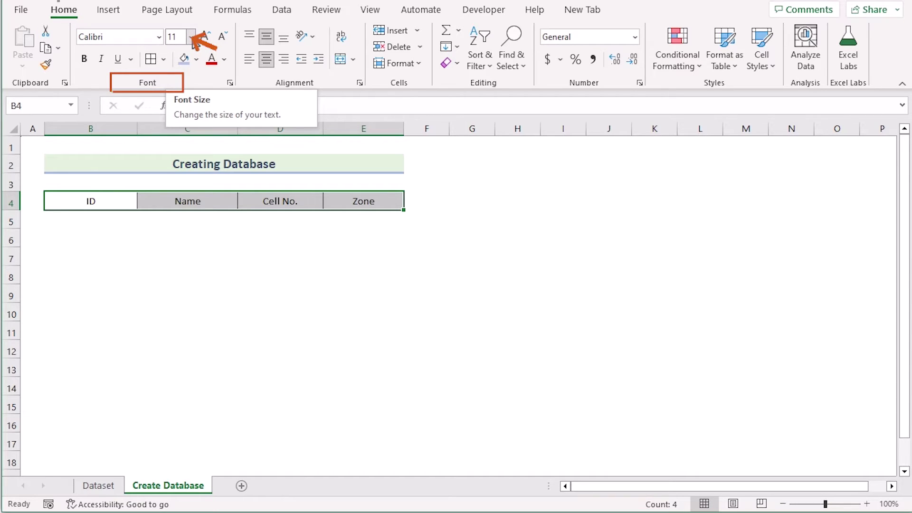
Format the headers in B4:E4 as bold 12-point text on a light blue fill
{"action": "left_click", "coordinate": [191, 38]}
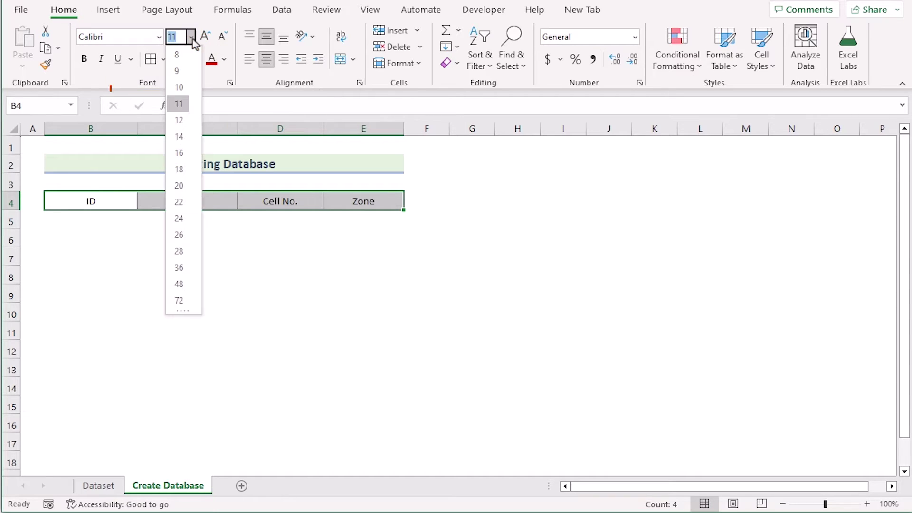
{"action": "left_click", "coordinate": [176, 122]}
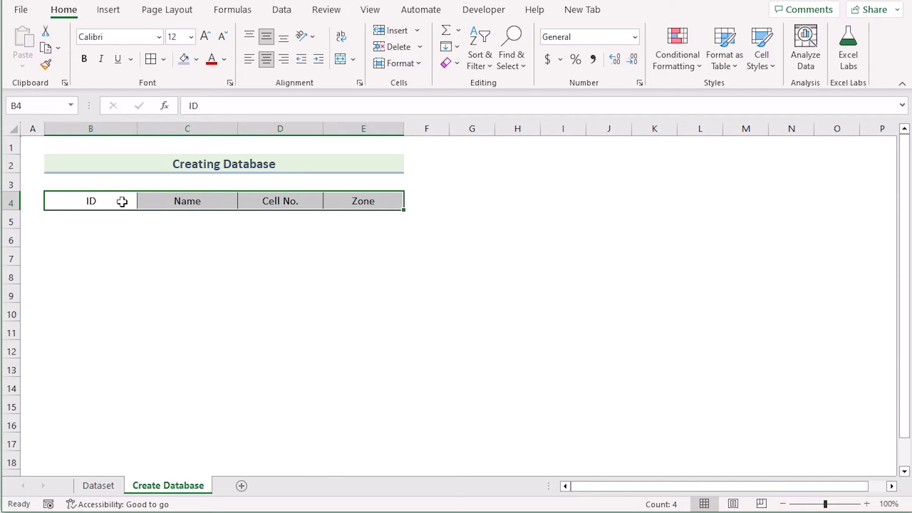
{"action": "left_click", "coordinate": [87, 59]}
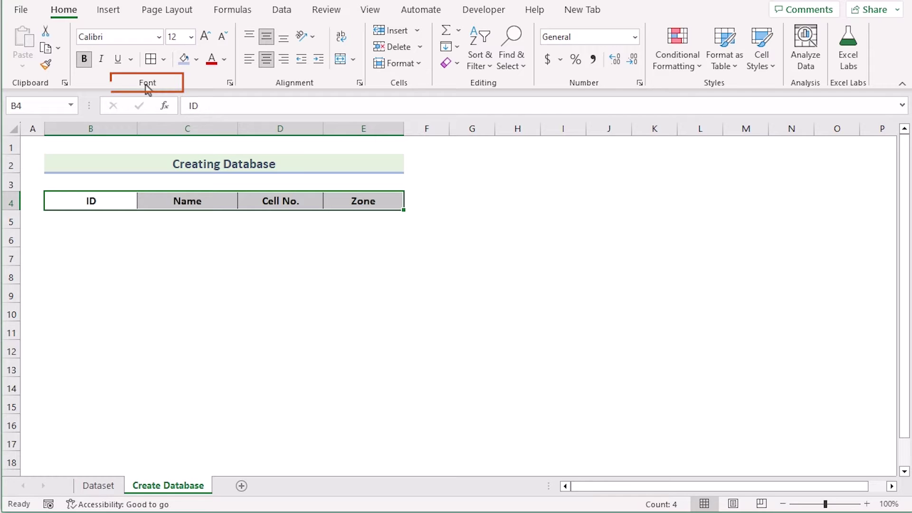
{"action": "left_click", "coordinate": [196, 60]}
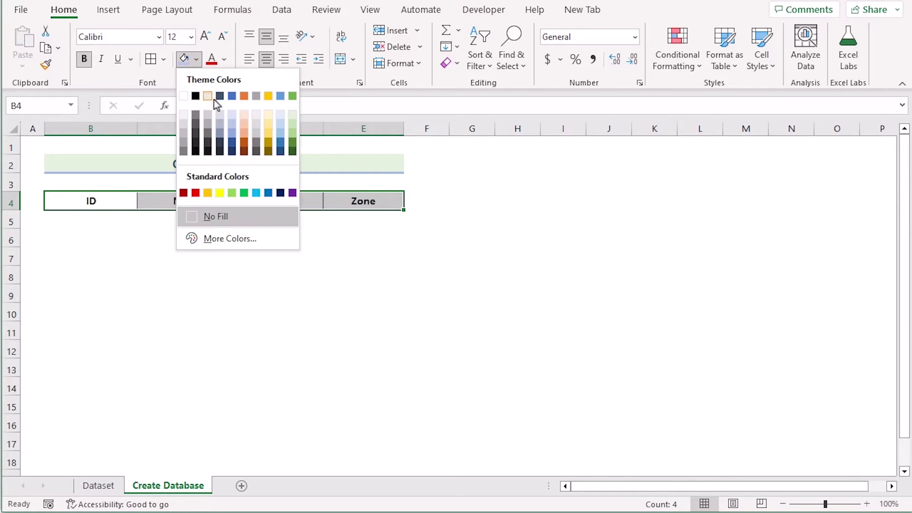
{"action": "left_click", "coordinate": [231, 121]}
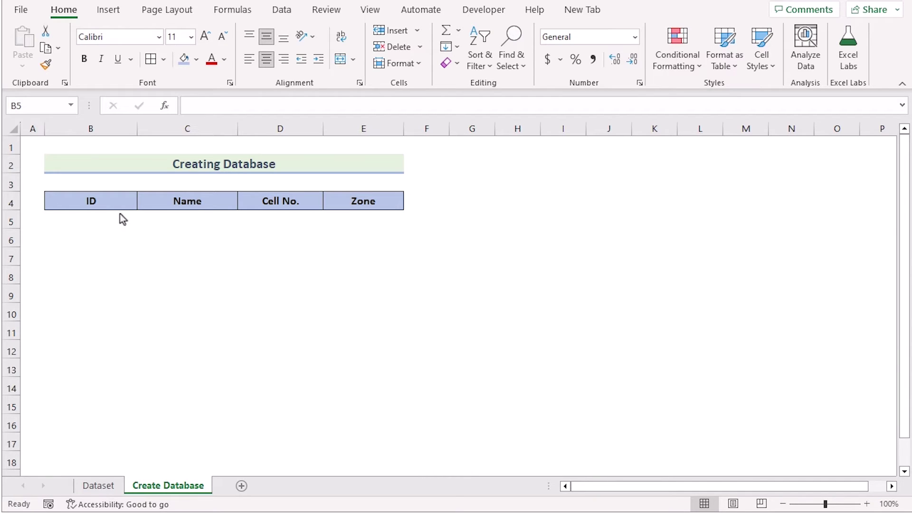
Apply all borders to the first record row, cells B5:E5
{"action": "left_click", "coordinate": [96, 219]}
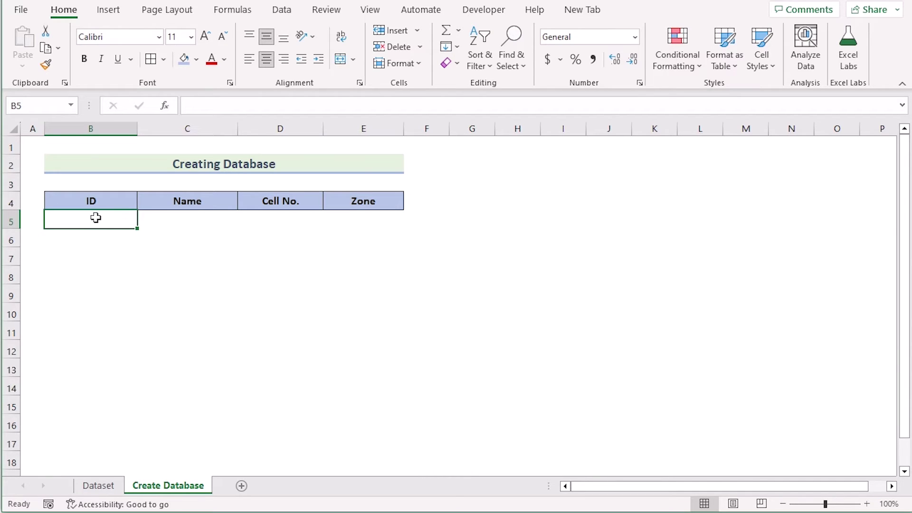
{"action": "left_click", "coordinate": [364, 221], "text": "shift"}
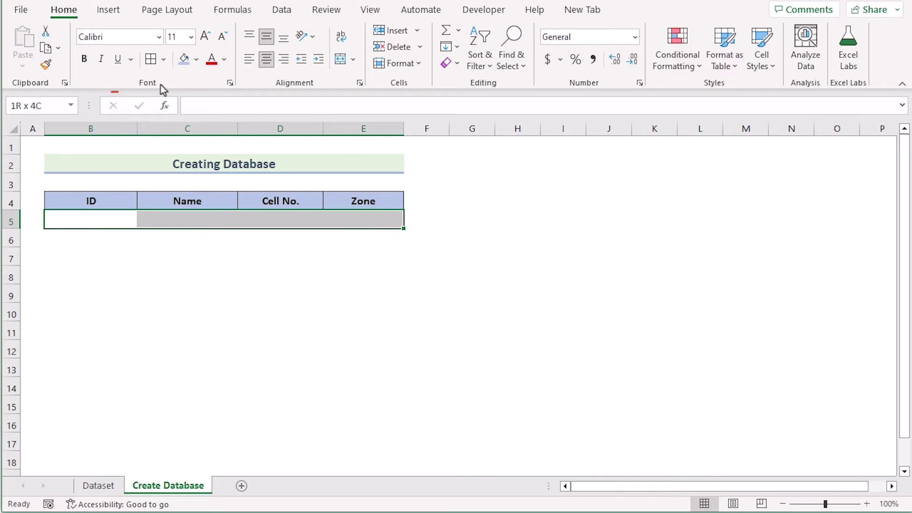
{"action": "left_click", "coordinate": [163, 61]}
{"action": "left_click", "coordinate": [180, 203]}
Enter the first person's ID in B5 and their name in C5
{"action": "left_click", "coordinate": [84, 216]}
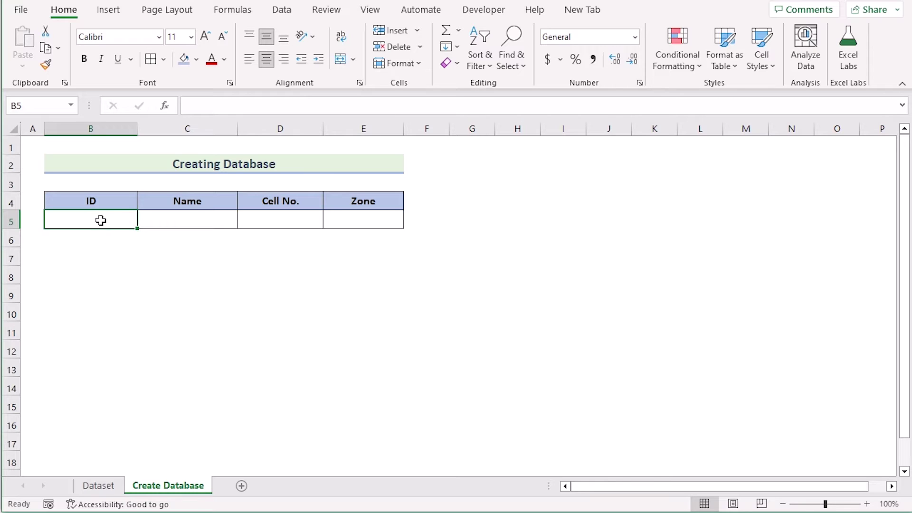
{"action": "type", "text": "M"}
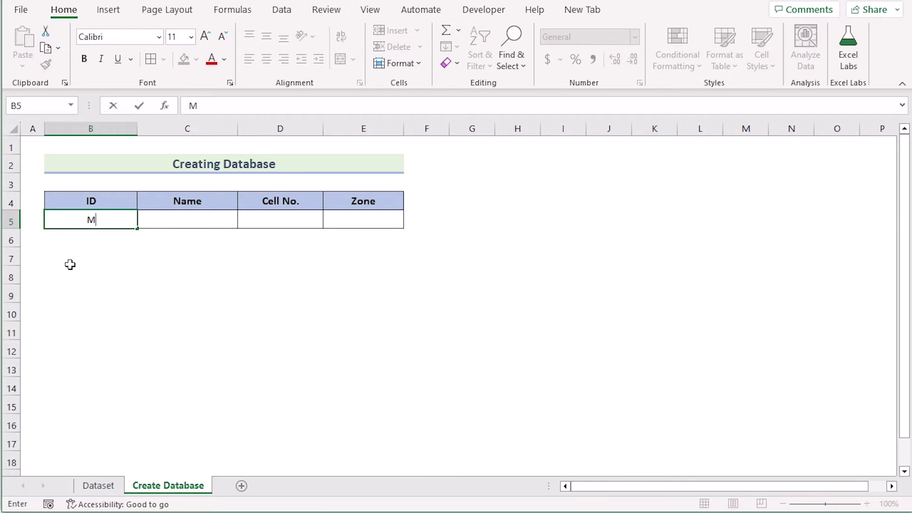
{"action": "type", "text": "23"}
{"action": "key", "text": "Return"}
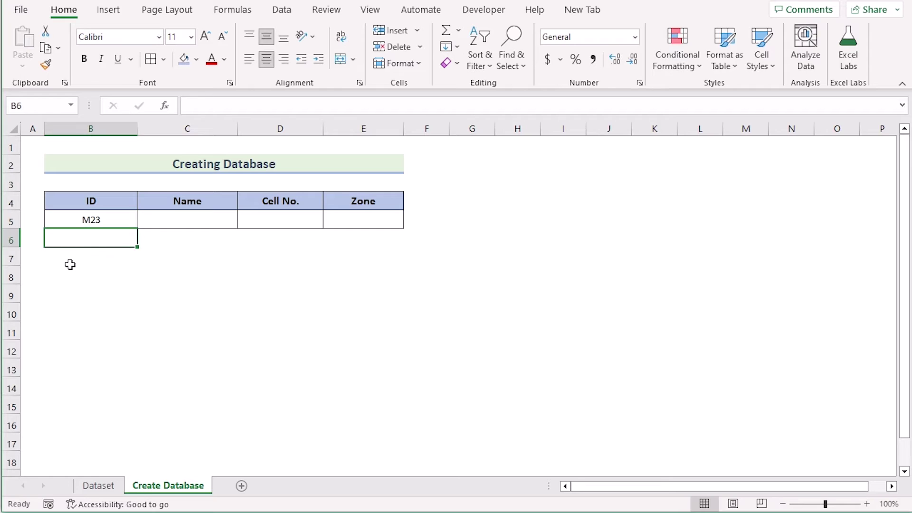
{"action": "left_click", "coordinate": [197, 215]}
{"action": "type", "text": "Sam"}
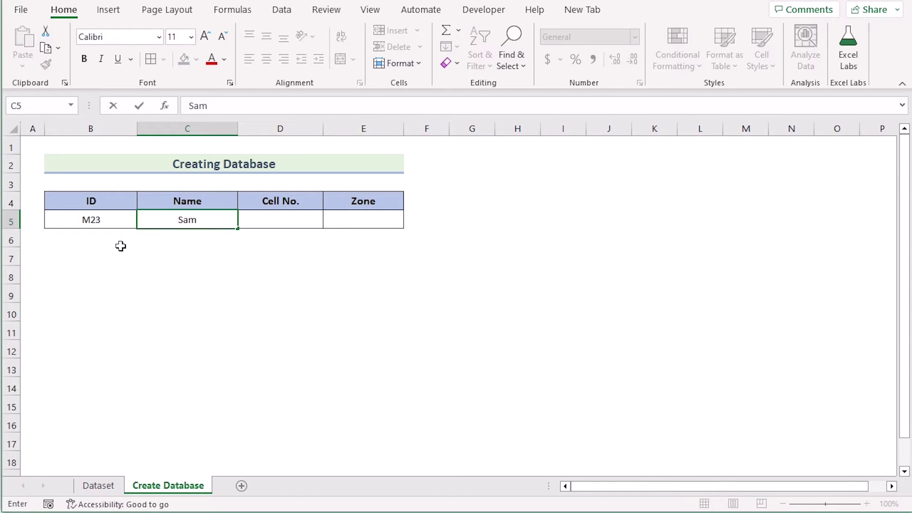
{"action": "key", "text": "Return"}
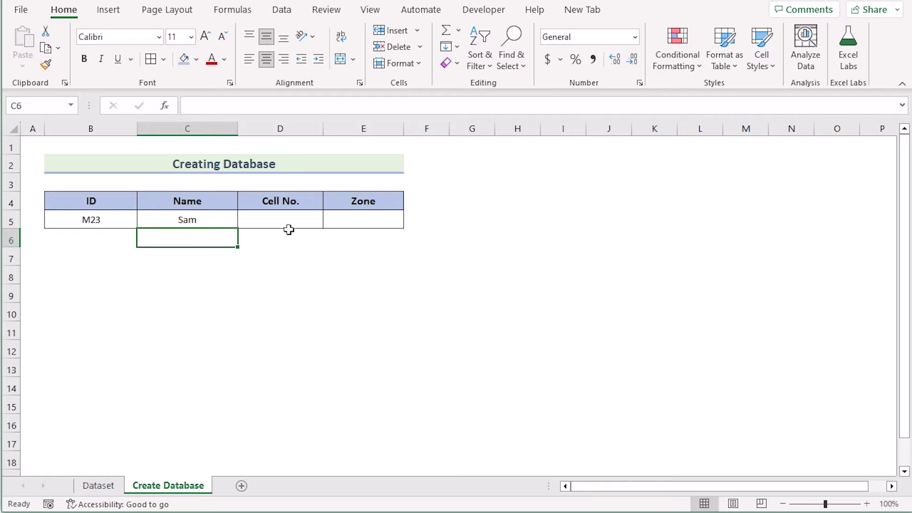
Enter the person's cell number in D5 and the zone North in E5
{"action": "left_click_drag", "start_coordinate": [290, 209], "coordinate": [289, 217]}
{"action": "left_click", "coordinate": [289, 218]}
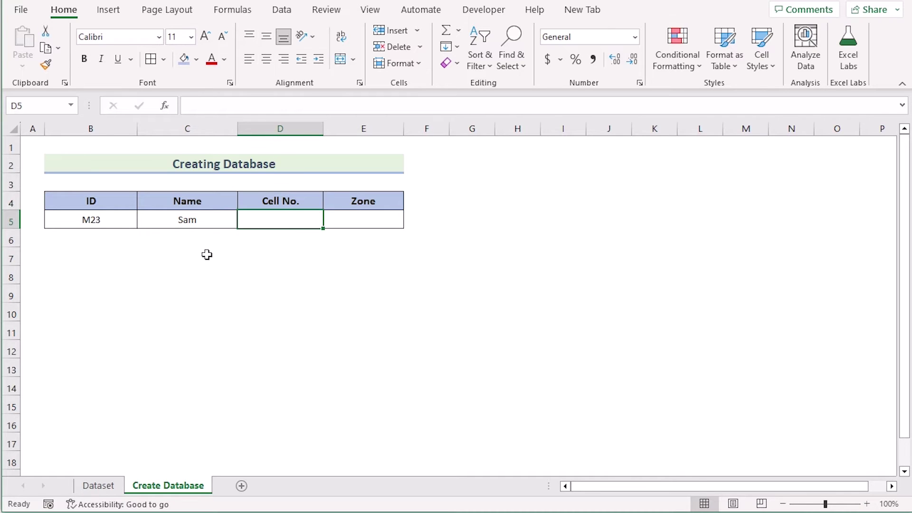
{"action": "type", "text": "3456"}
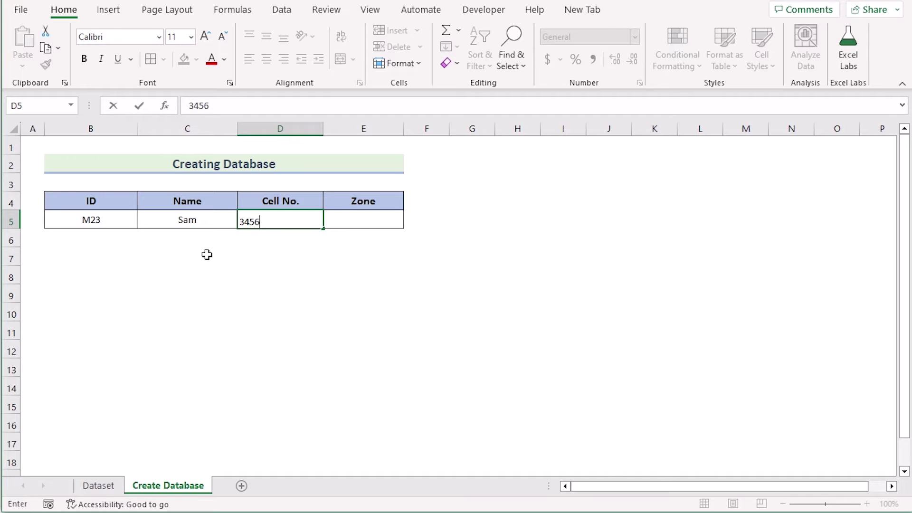
{"action": "key", "text": "Return"}
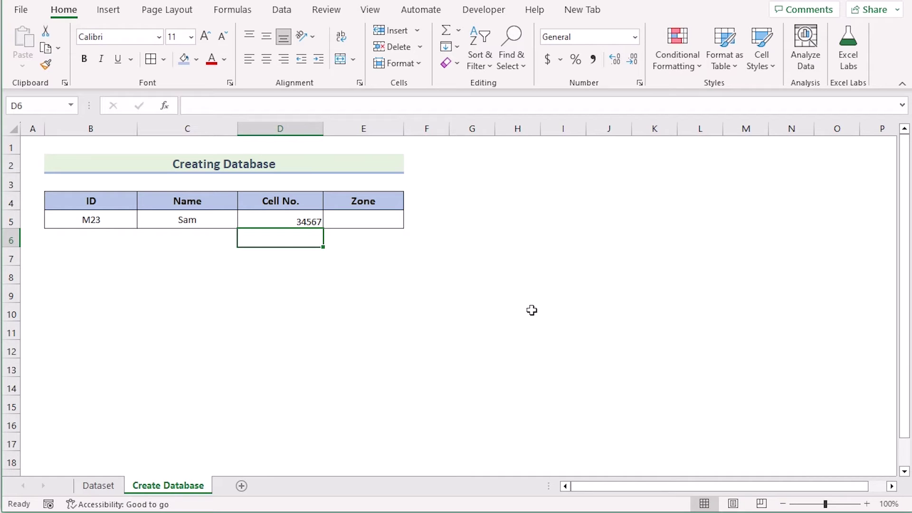
{"action": "left_click", "coordinate": [358, 213]}
{"action": "type", "text": "North"}
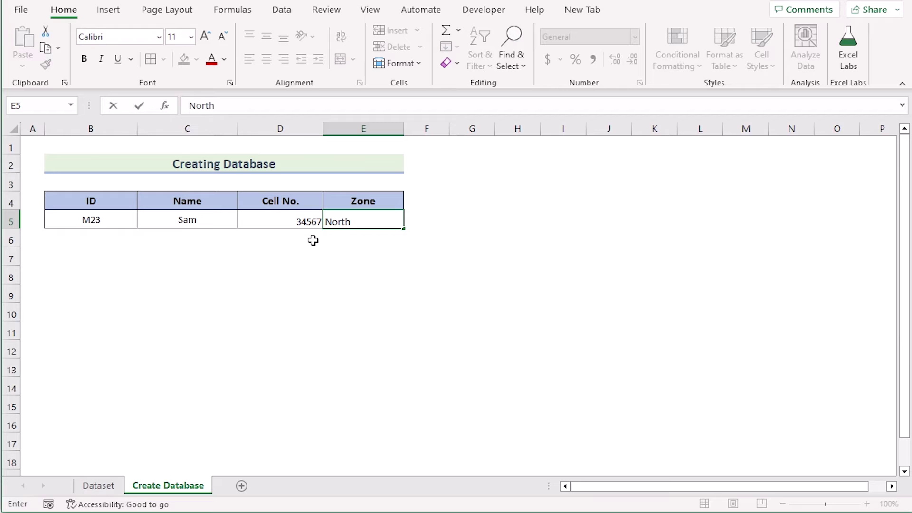
{"action": "key", "text": "Return"}
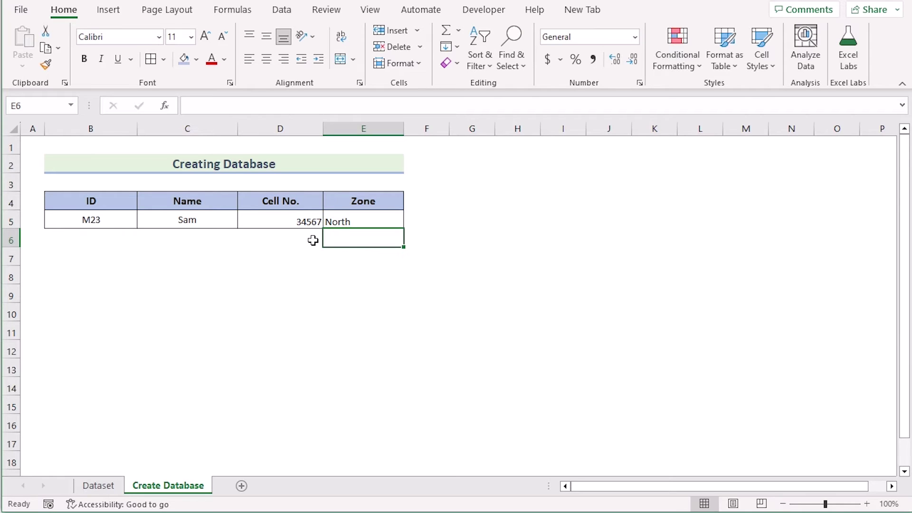
Turn off the center and middle alignment of the first record row, cells B5:E5
{"action": "left_click", "coordinate": [107, 219]}
{"action": "left_click", "coordinate": [375, 216], "text": "shift"}
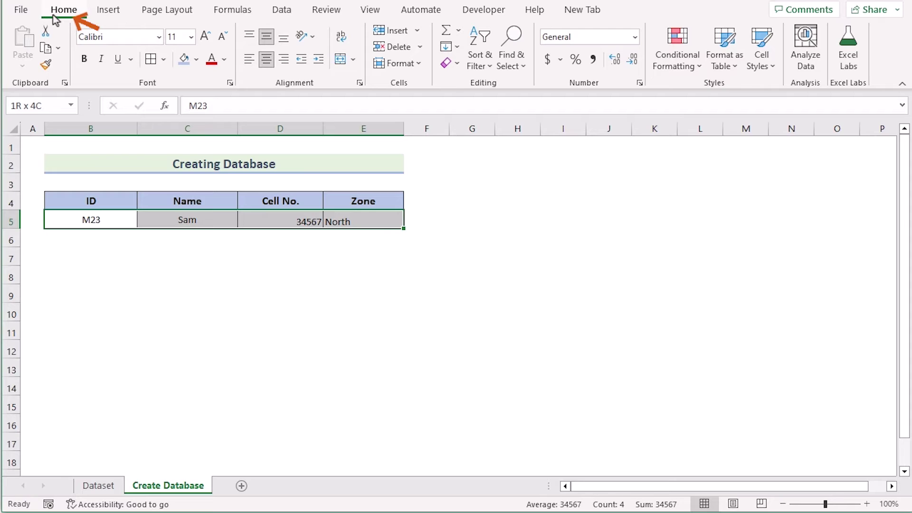
{"action": "left_click", "coordinate": [267, 62]}
{"action": "left_click", "coordinate": [266, 40]}
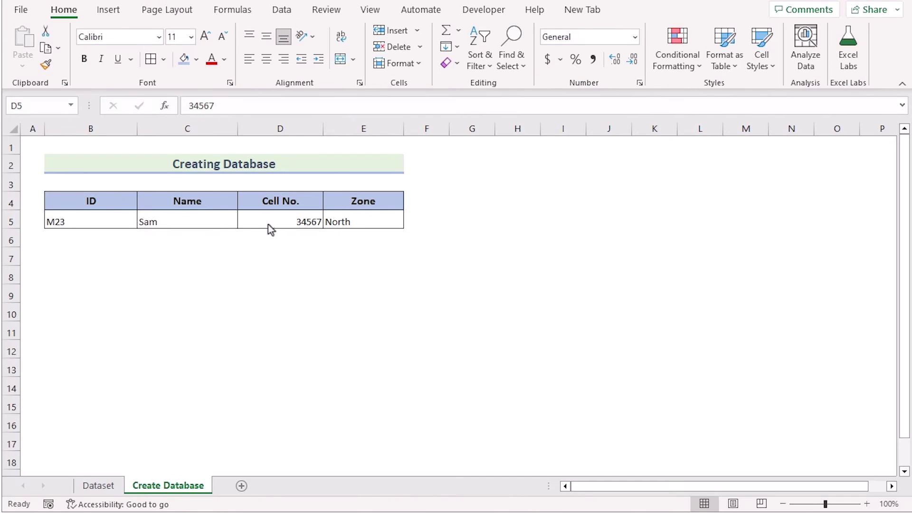
Apply the custom number format 00-000 to the cell number in D5
{"action": "left_click", "coordinate": [262, 216]}
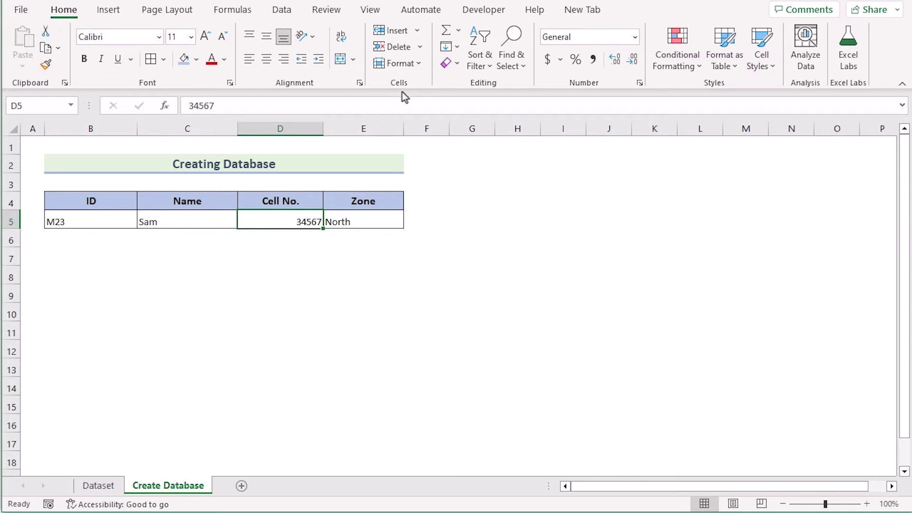
{"action": "left_click", "coordinate": [417, 63]}
{"action": "left_click", "coordinate": [465, 394]}
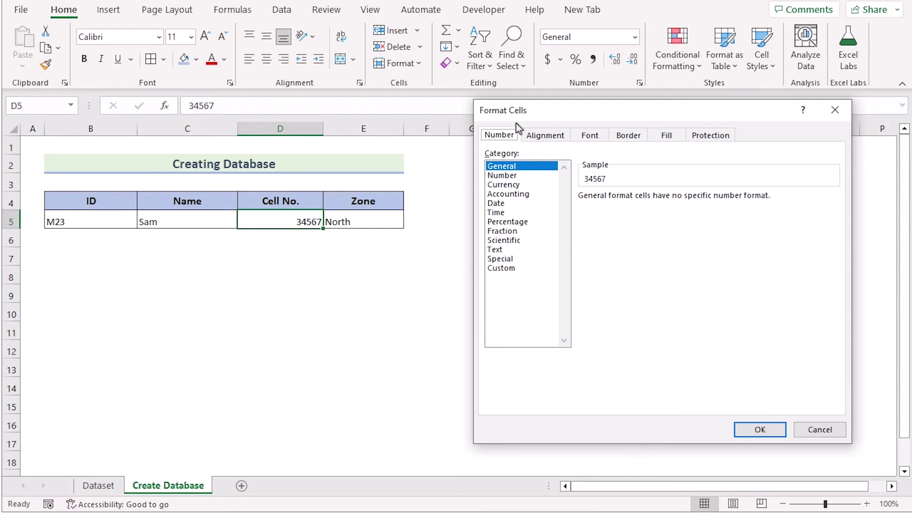
{"action": "left_click", "coordinate": [507, 269]}
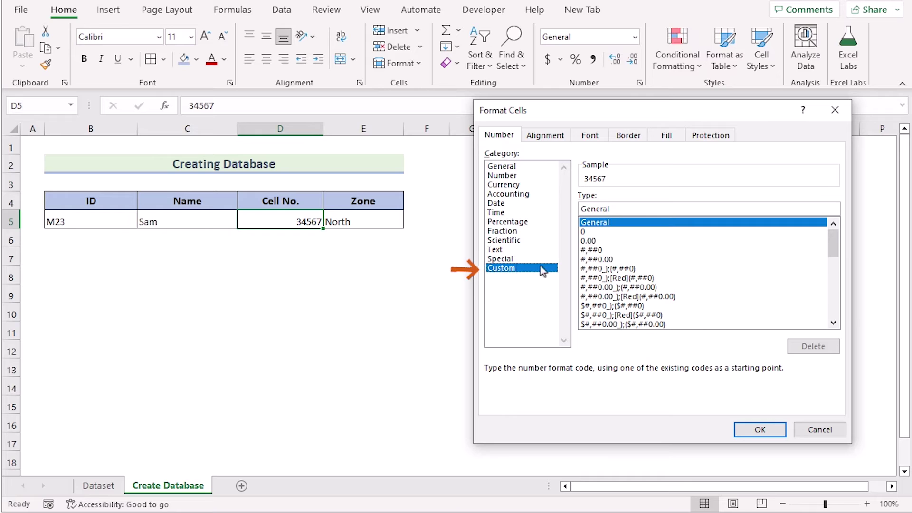
{"action": "left_click_drag", "start_coordinate": [833, 243], "coordinate": [832, 302]}
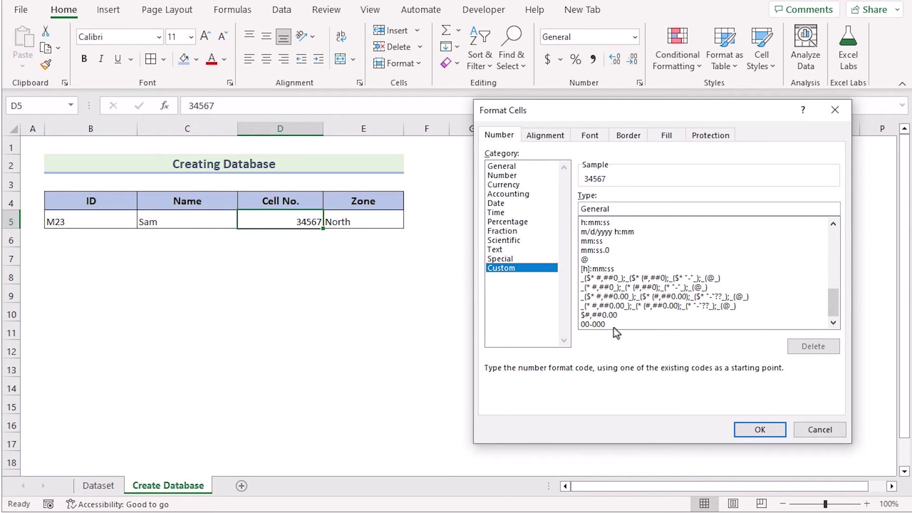
{"action": "left_click", "coordinate": [594, 325]}
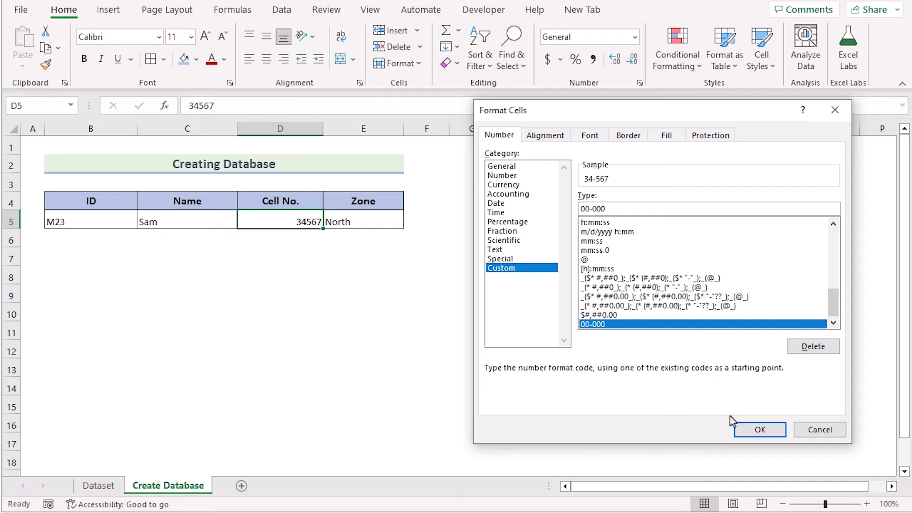
{"action": "left_click", "coordinate": [744, 427]}
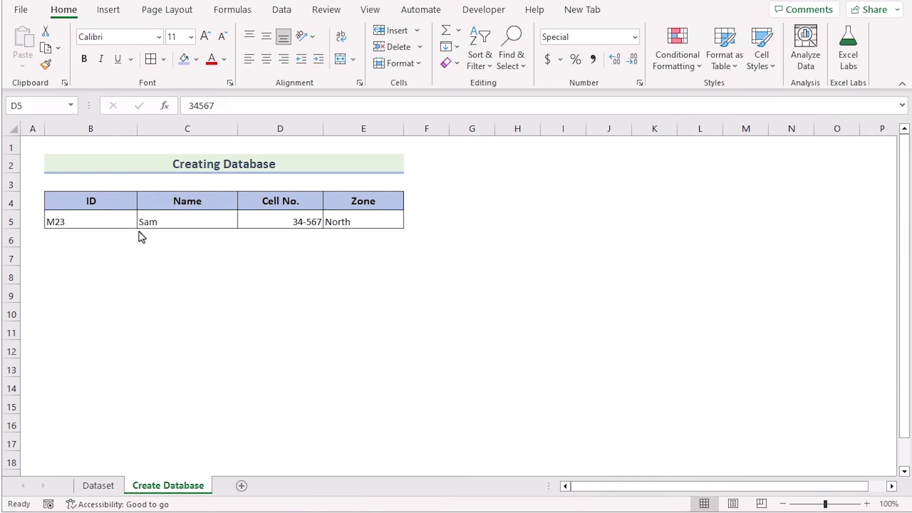
Convert the range B4:E5 into a table with headers and select its header cells B4:E4
{"action": "left_click", "coordinate": [117, 198]}
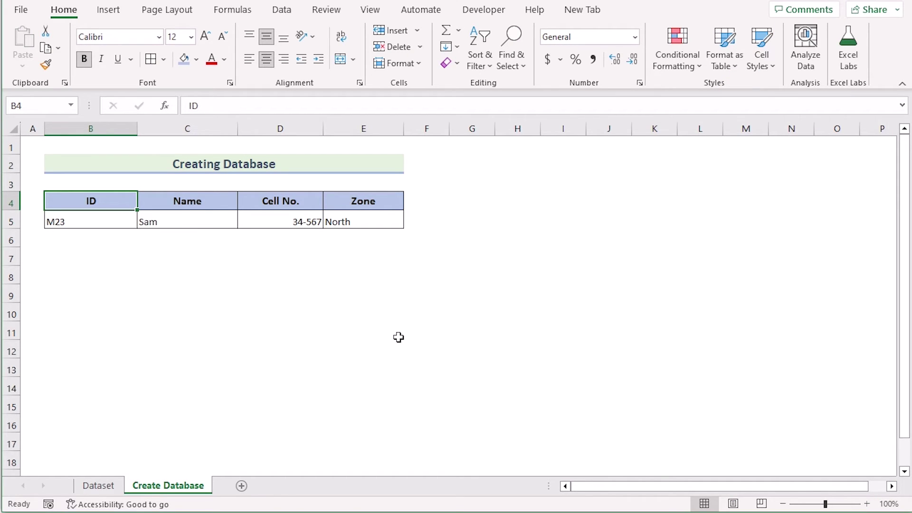
{"action": "key", "text": "ctrl+t"}
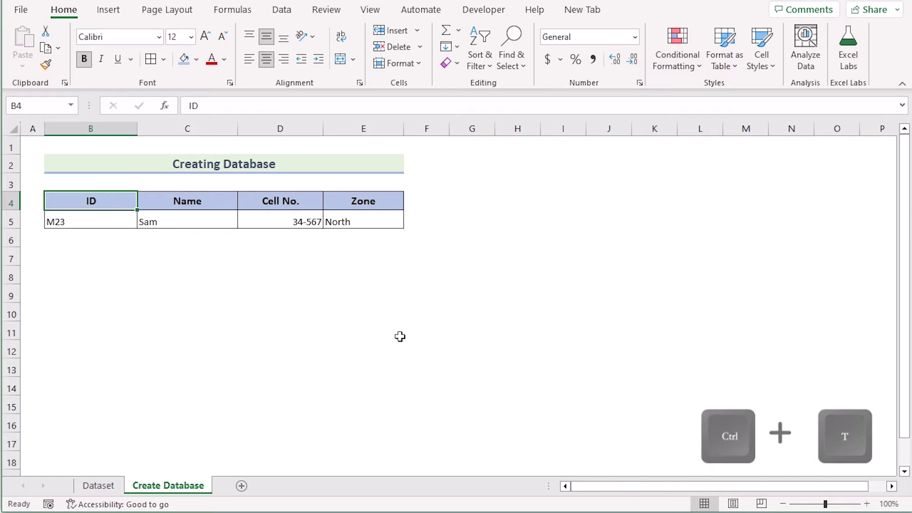
{"action": "left_click_drag", "start_coordinate": [555, 255], "coordinate": [533, 195]}
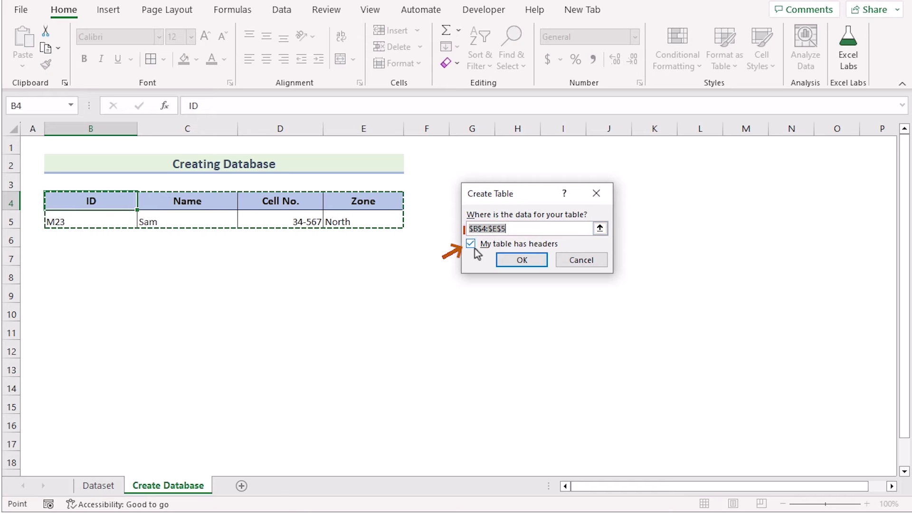
{"action": "left_click", "coordinate": [533, 259]}
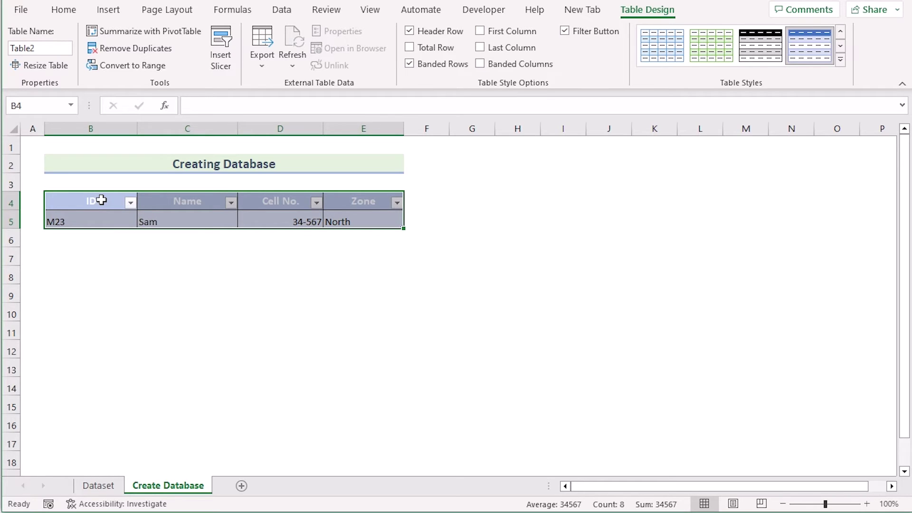
{"action": "left_click", "coordinate": [101, 200]}
{"action": "left_click", "coordinate": [380, 200], "text": "shift"}
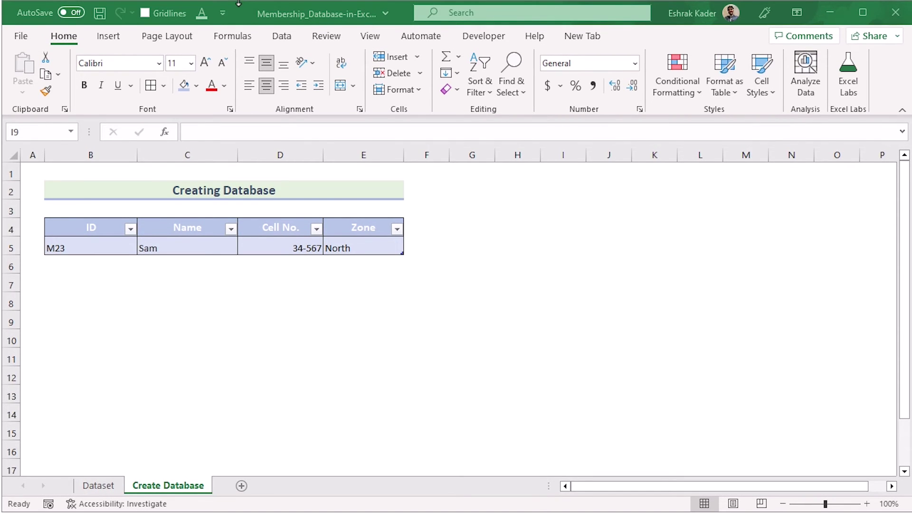
Add the Form... command from All Commands to the Quick Access Toolbar
{"action": "left_click", "coordinate": [238, 3]}
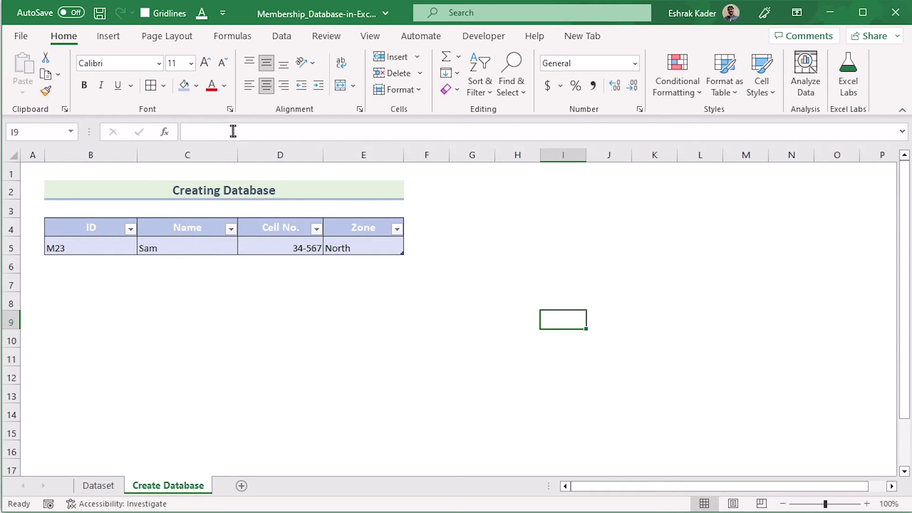
{"action": "right_click", "coordinate": [208, 109]}
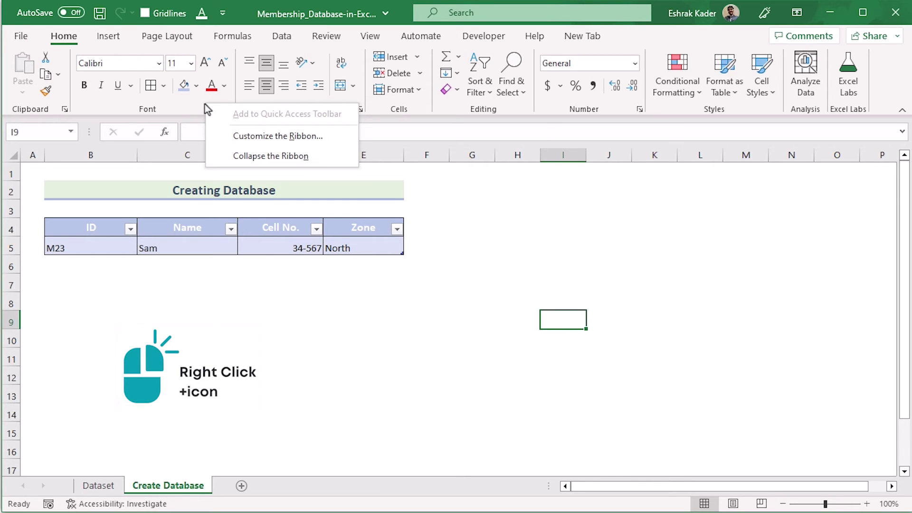
{"action": "left_click", "coordinate": [325, 138]}
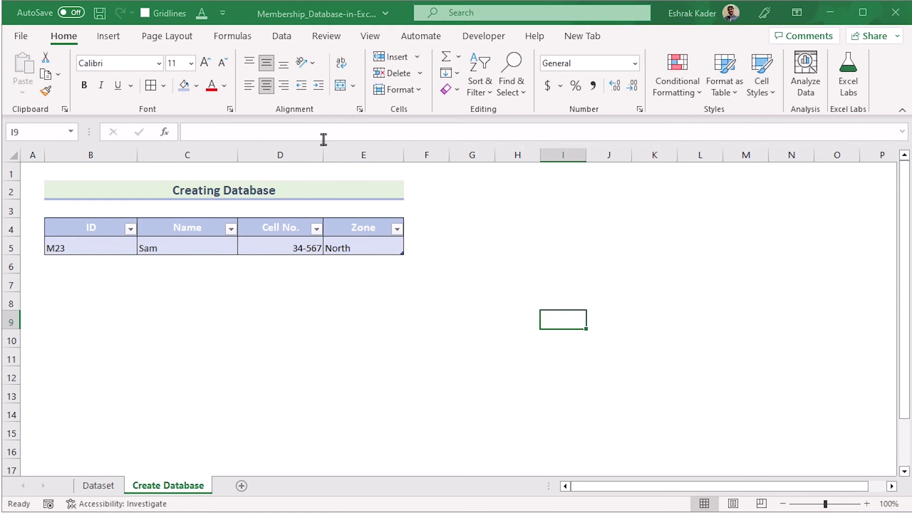
{"action": "left_click_drag", "start_coordinate": [351, 27], "coordinate": [497, 22]}
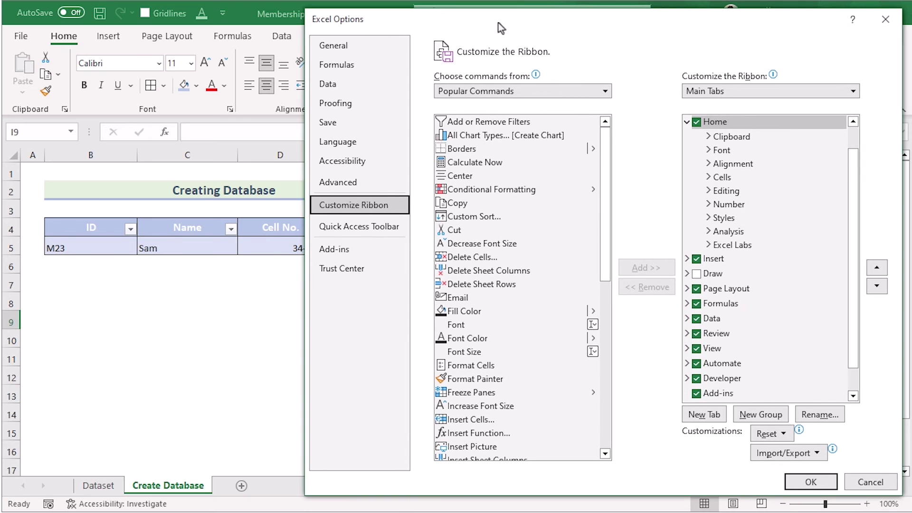
{"action": "left_click", "coordinate": [380, 230]}
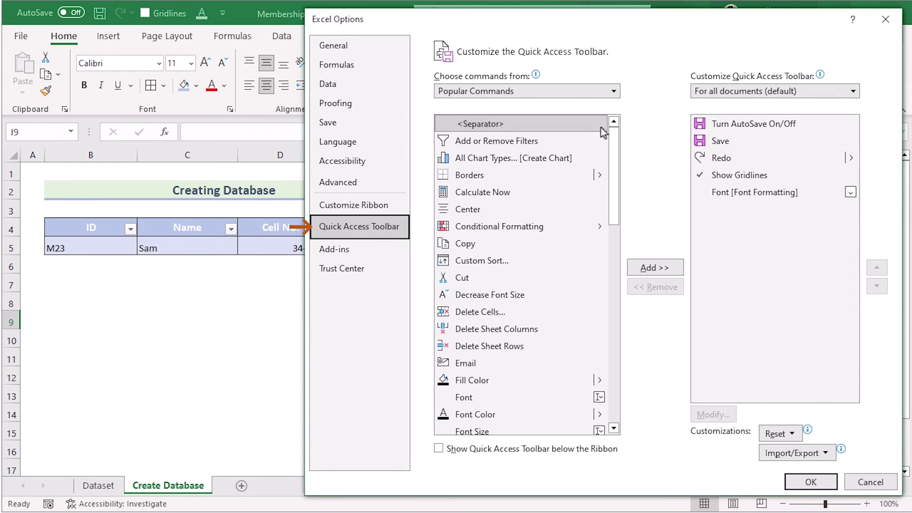
{"action": "left_click", "coordinate": [614, 91]}
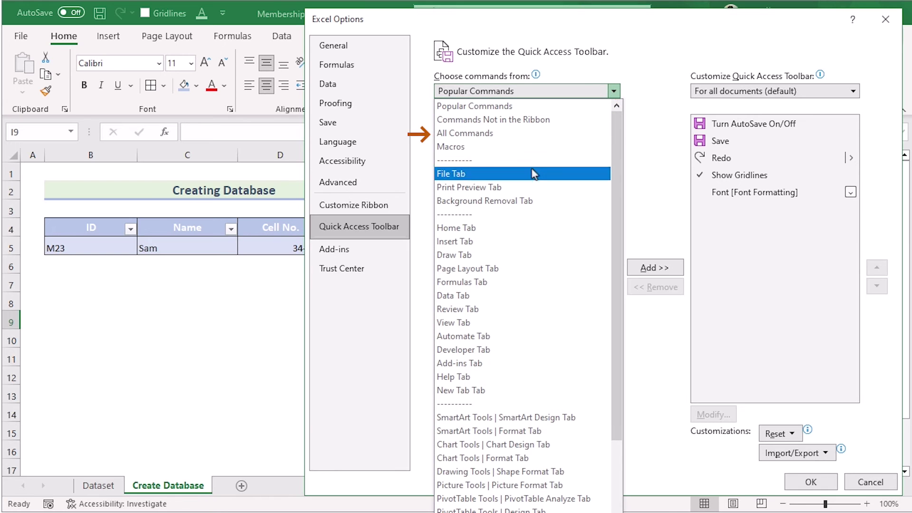
{"action": "left_click", "coordinate": [503, 137]}
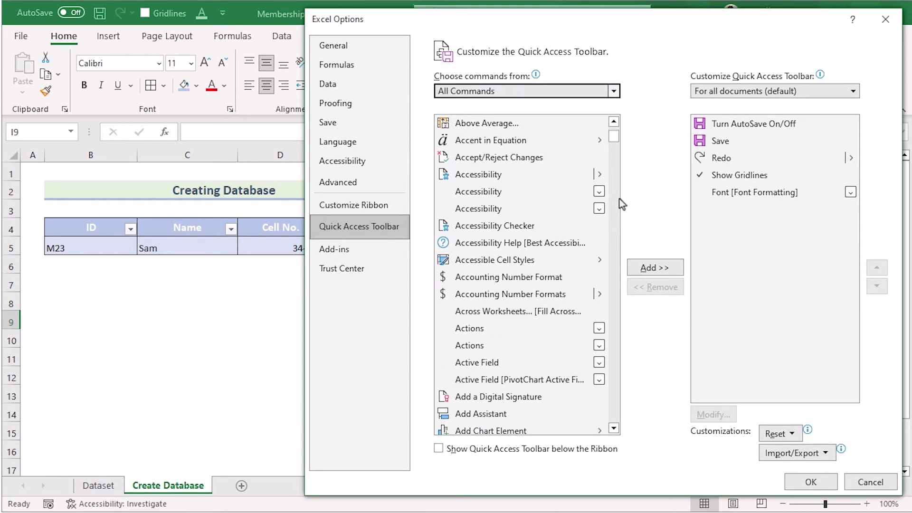
{"action": "left_click_drag", "start_coordinate": [615, 138], "coordinate": [615, 227]}
{"action": "left_click", "coordinate": [468, 267]}
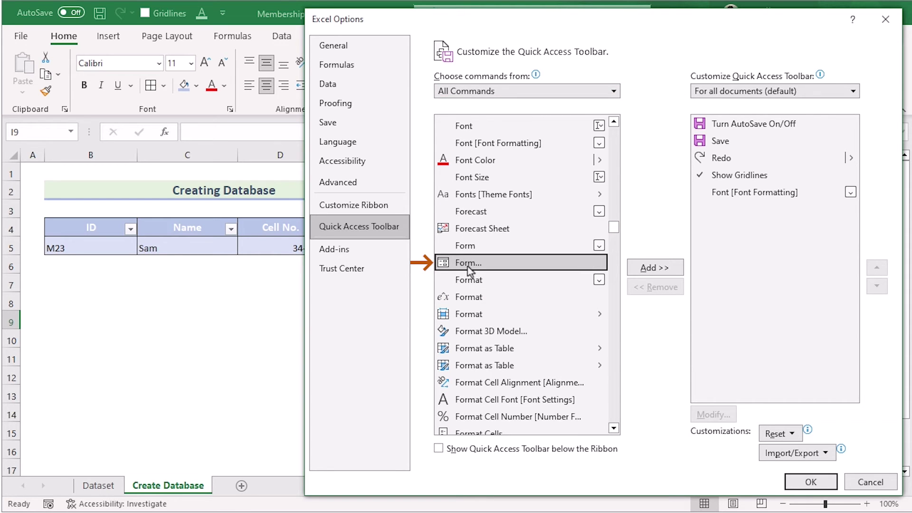
{"action": "left_click", "coordinate": [649, 269]}
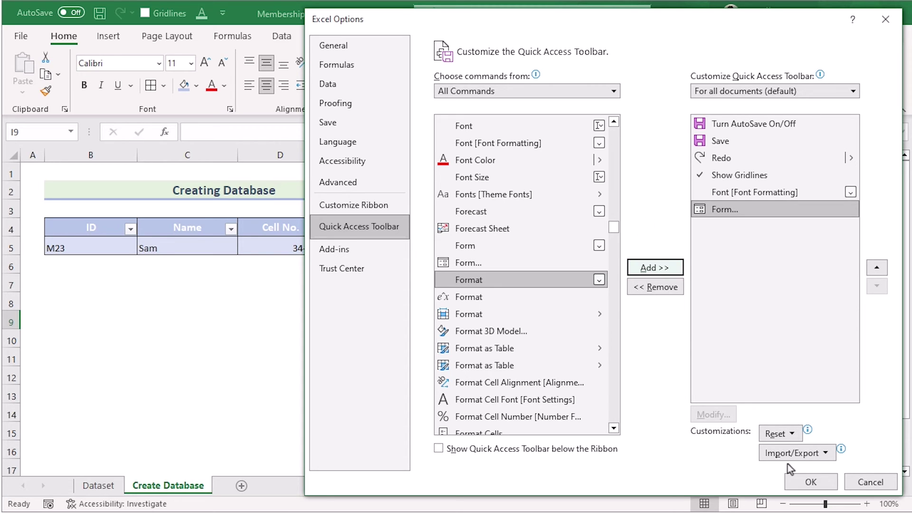
{"action": "left_click", "coordinate": [810, 483]}
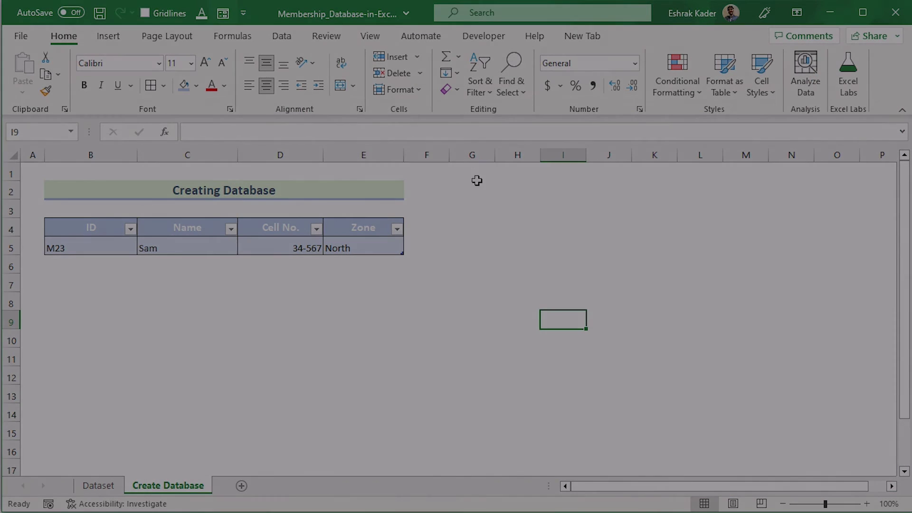
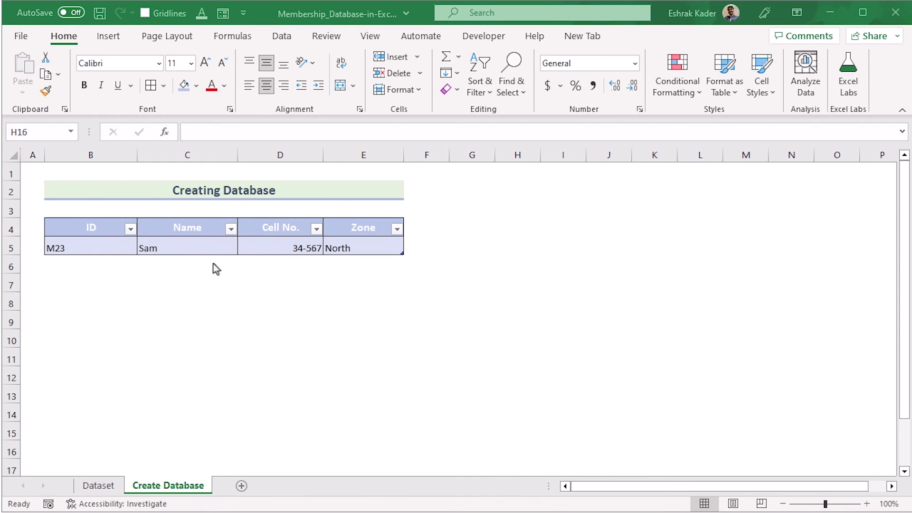
Open the data entry form for the table containing cell B5 and move it clear of the data
{"action": "left_click", "coordinate": [95, 250]}
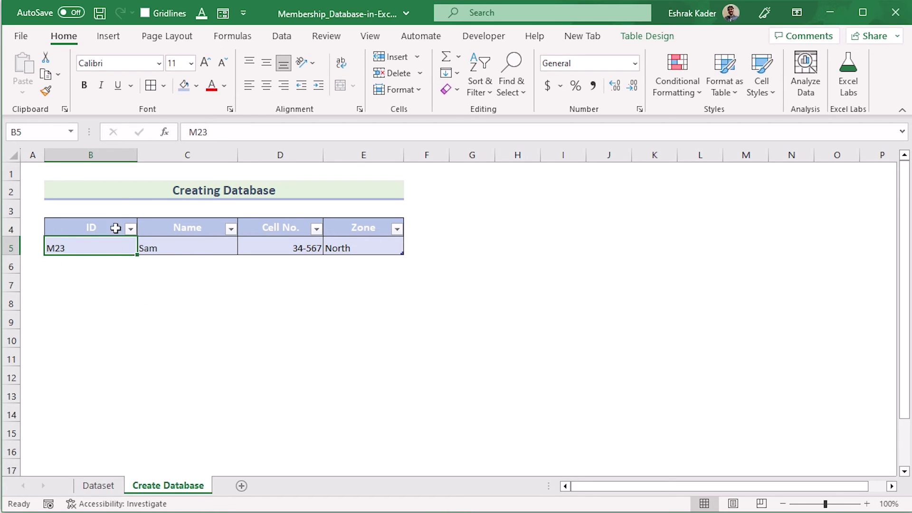
{"action": "left_click", "coordinate": [223, 17]}
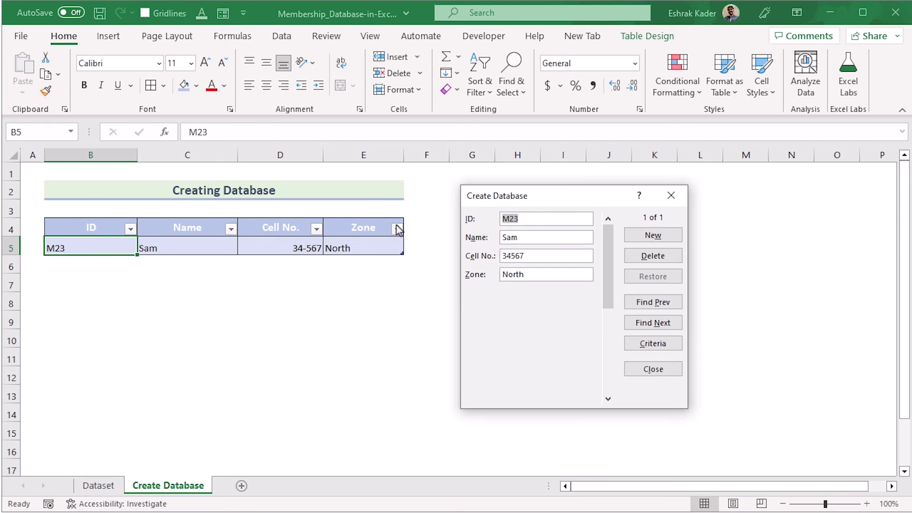
{"action": "left_click_drag", "start_coordinate": [553, 197], "coordinate": [591, 189]}
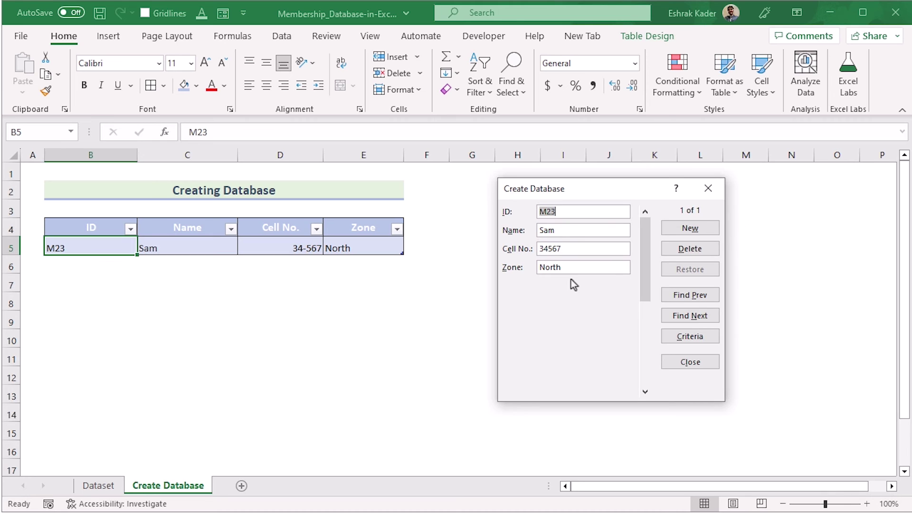
Add a new record through the data form with the person's ID, name, cell number and the zone East, and close the form
{"action": "left_click", "coordinate": [705, 230]}
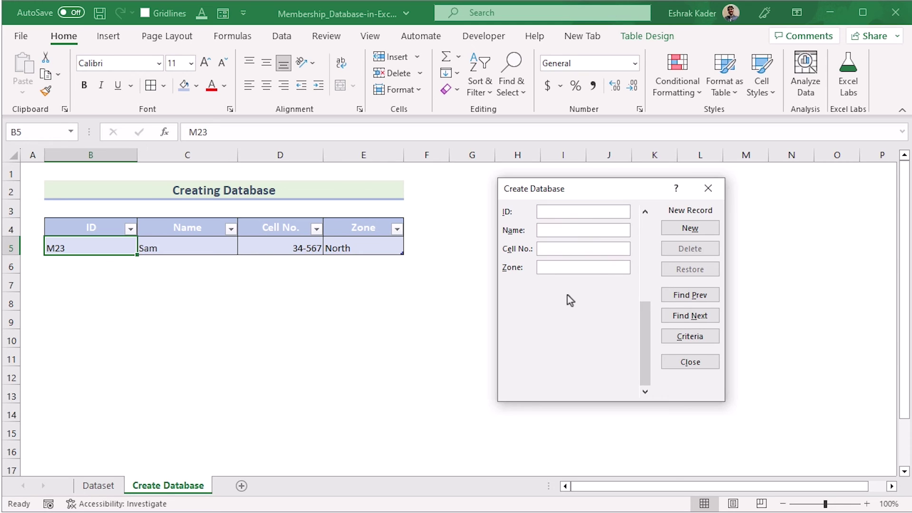
{"action": "type", "text": "C52"}
{"action": "left_click", "coordinate": [582, 227]}
{"action": "type", "text": "Rock"}
{"action": "key", "text": "Tab"}
{"action": "type", "text": "13-579"}
{"action": "left_click", "coordinate": [570, 268]}
{"action": "type", "text": "East"}
{"action": "left_click", "coordinate": [710, 229]}
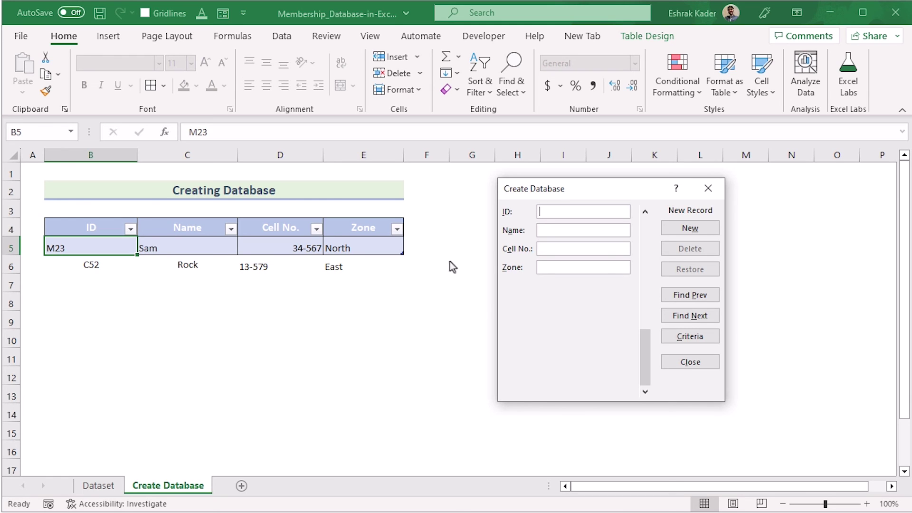
{"action": "left_click", "coordinate": [709, 192]}
Apply all borders to the second record row, cells B6:E6, and turn off its center and middle alignment
{"action": "left_click", "coordinate": [67, 266]}
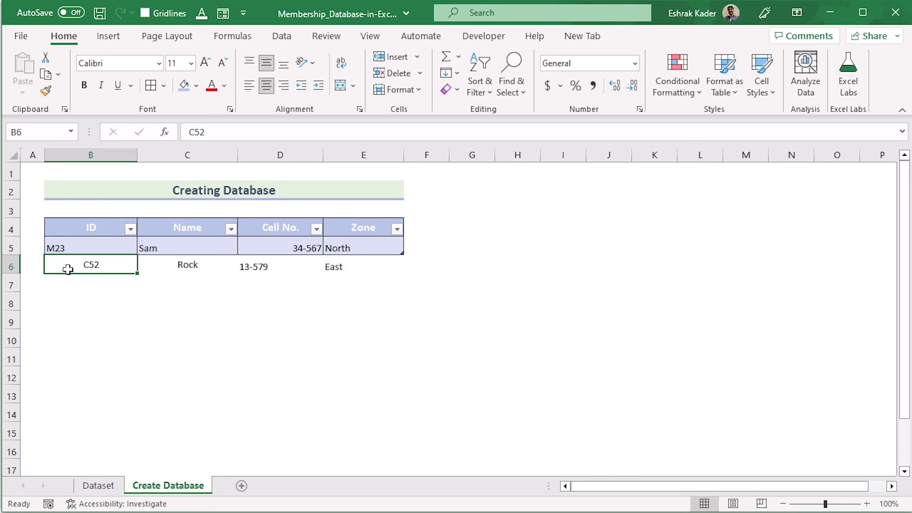
{"action": "left_click", "coordinate": [375, 268], "text": "shift"}
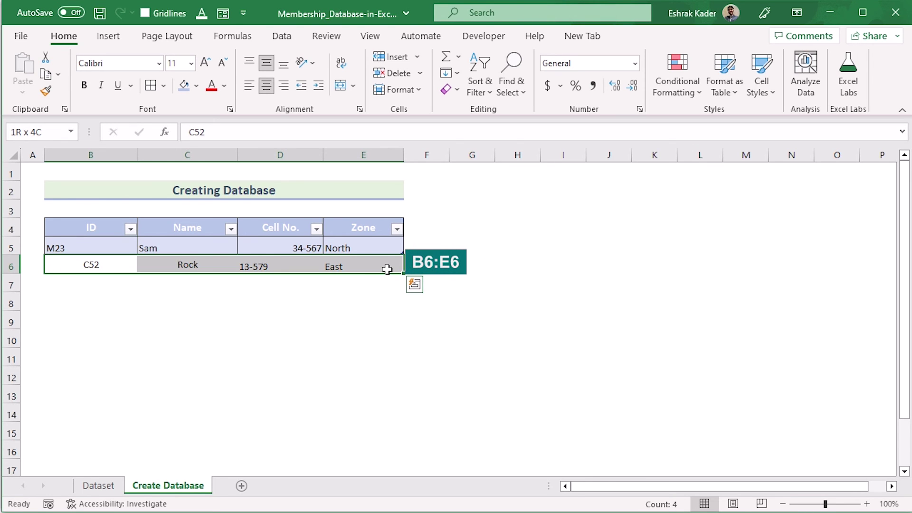
{"action": "left_click", "coordinate": [164, 85]}
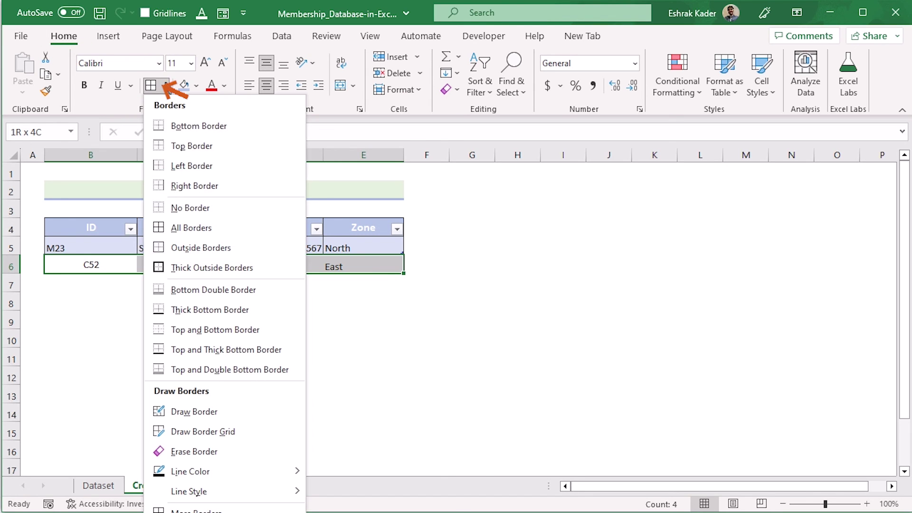
{"action": "left_click", "coordinate": [202, 228]}
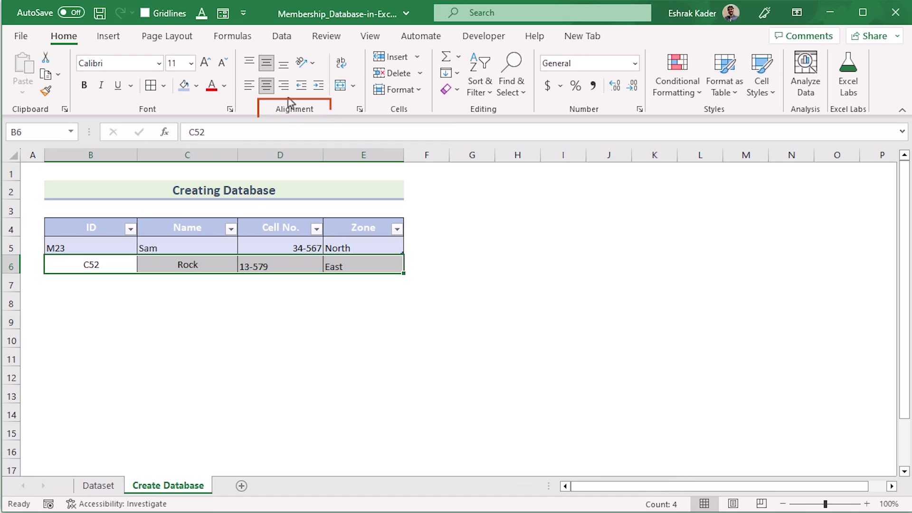
{"action": "left_click", "coordinate": [266, 85]}
{"action": "left_click", "coordinate": [284, 63]}
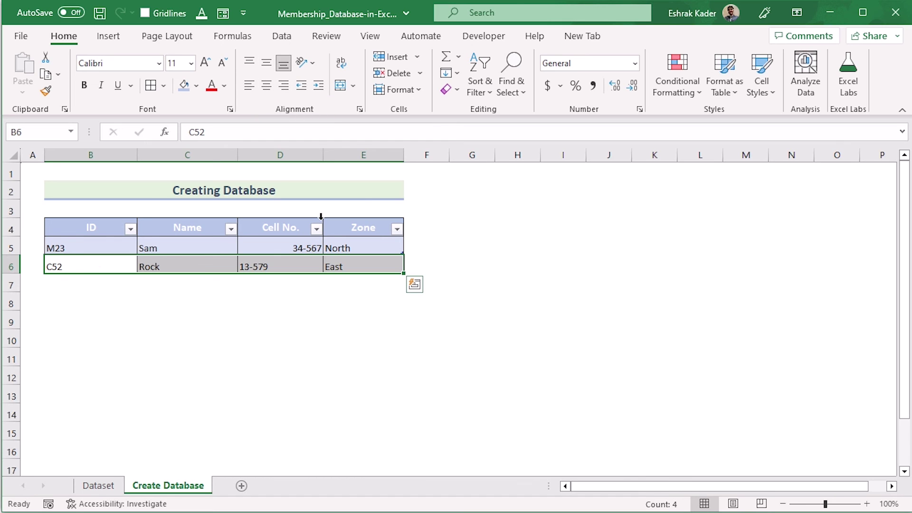